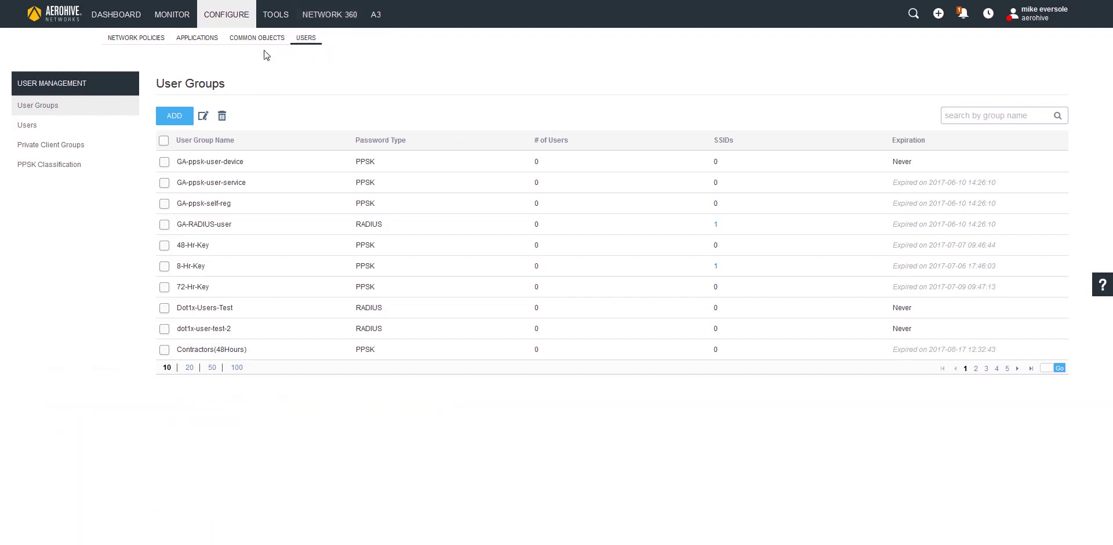
- Add a cloud config group named Store 4 with the description Milpitas
left_click(258, 38)
left_click(45, 165)
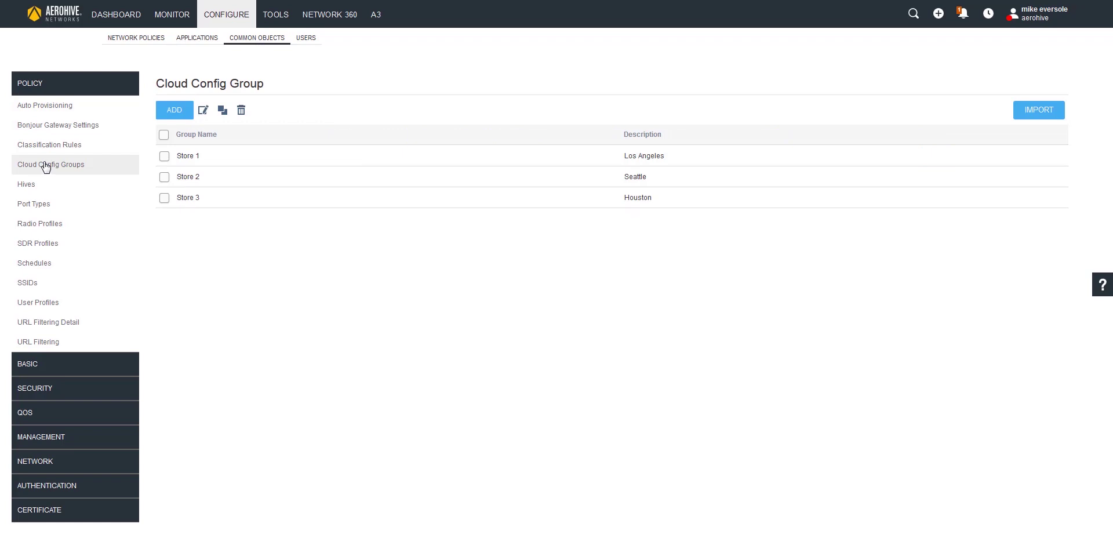
left_click(175, 110)
left_click(226, 119)
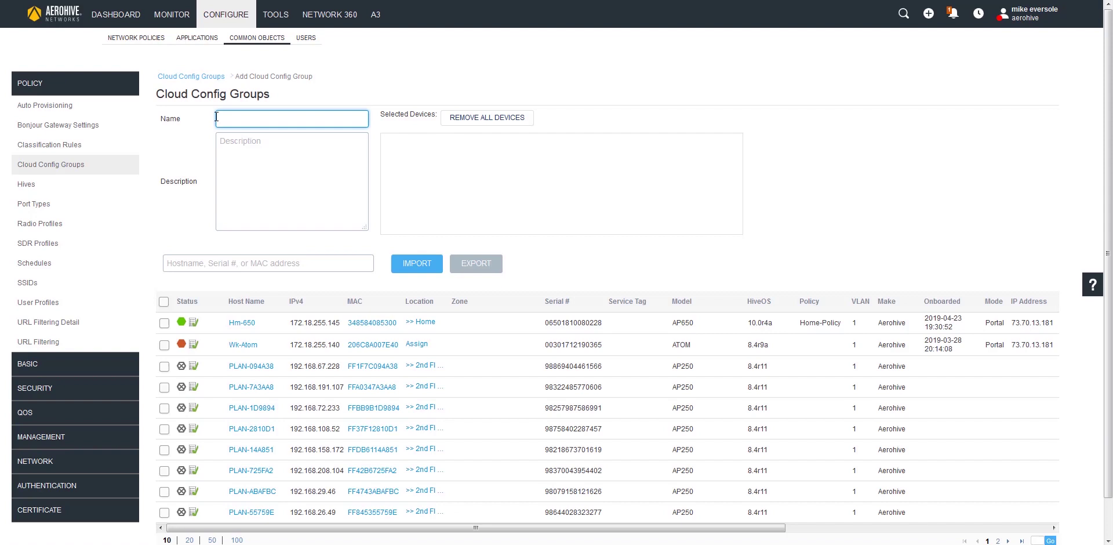
type("Store ")
type("4")
key("Tab")
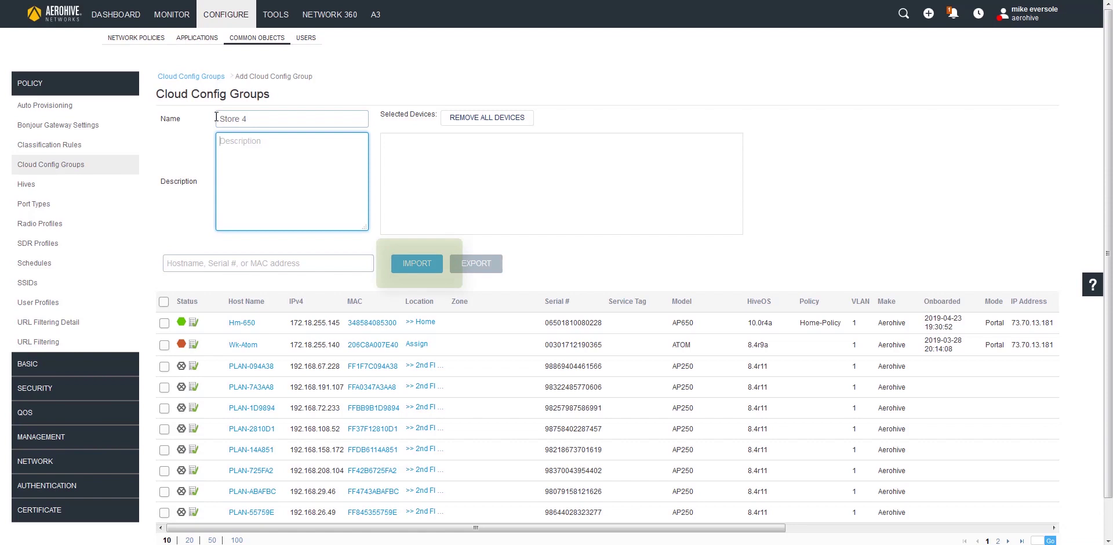
type("Milpi")
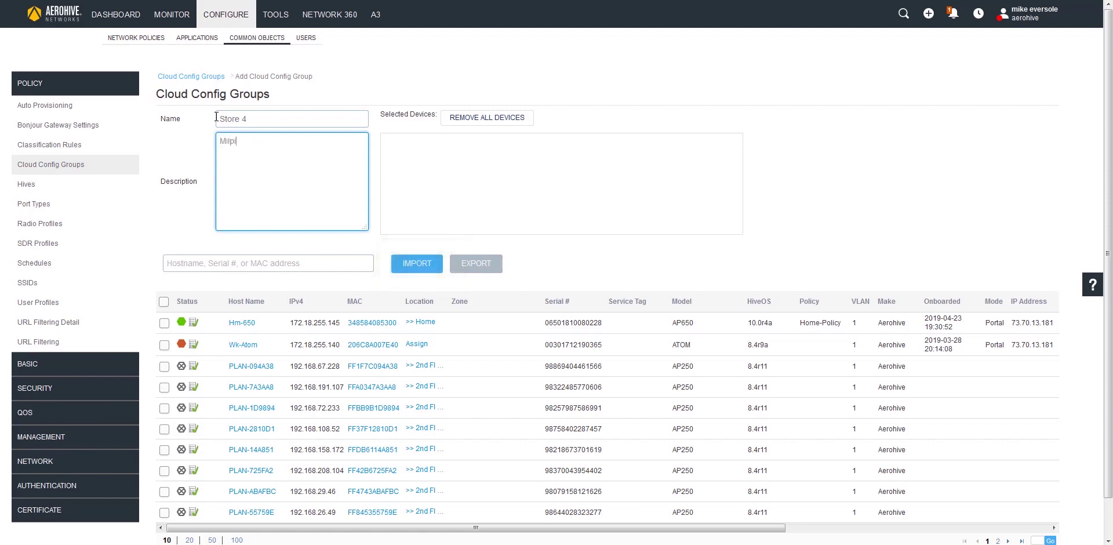
type("tas")
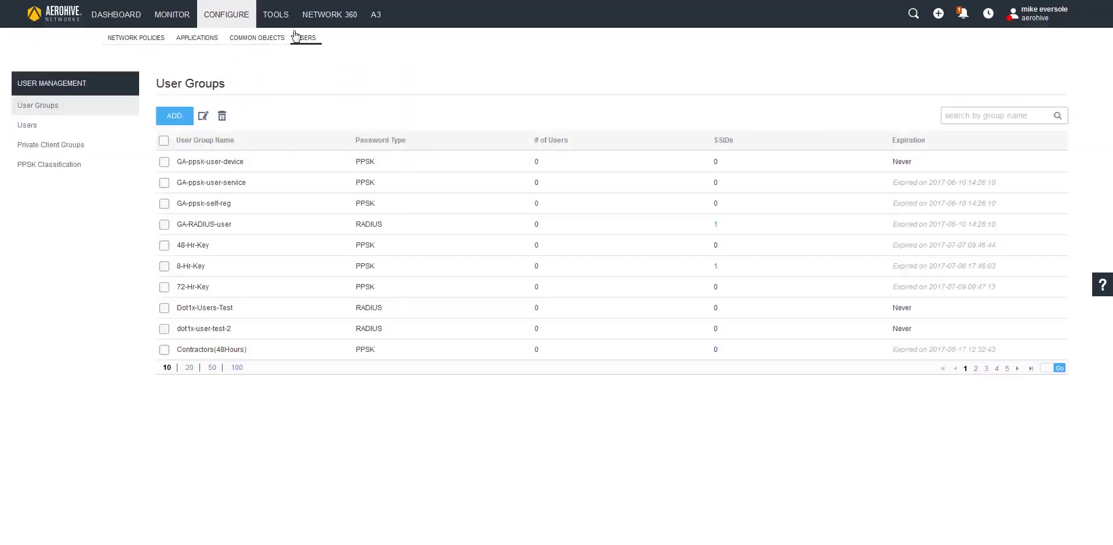
- Create local user group Coffee-Store-User-Group for PPSK classification only, with numbers in passwords
left_click(171, 118)
type("Coffe")
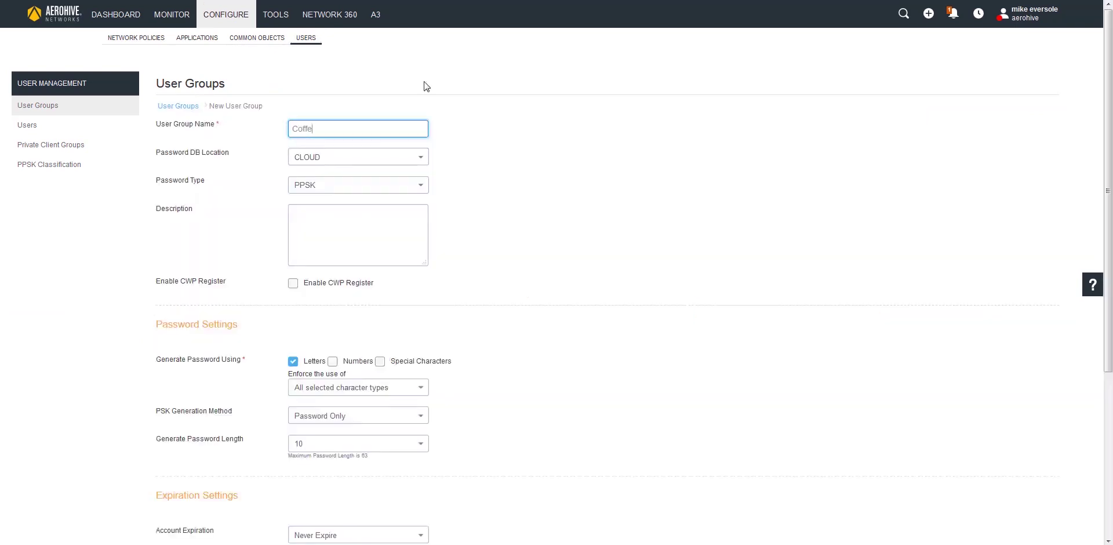
type("e-Store-User")
type("-Group")
left_click(316, 158)
left_click(307, 176)
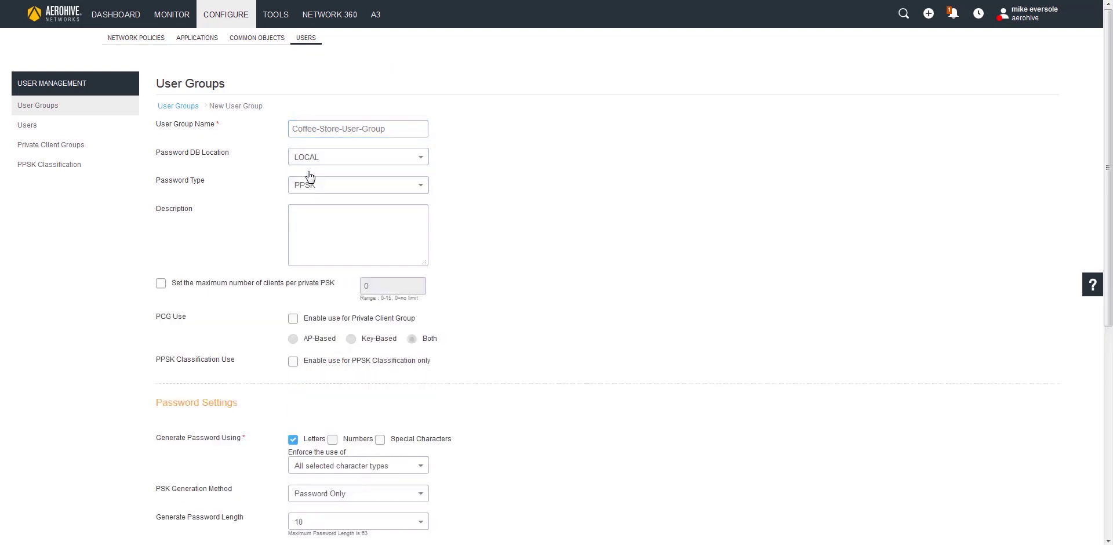
left_click(293, 361)
left_click(332, 439)
scroll(524, 356, "down", 3)
scroll(596, 442, "down", 4)
- Save the user group and start a new non-guest wireless network in ABC-Coffee-Shop
left_click(1030, 519)
left_click(146, 40)
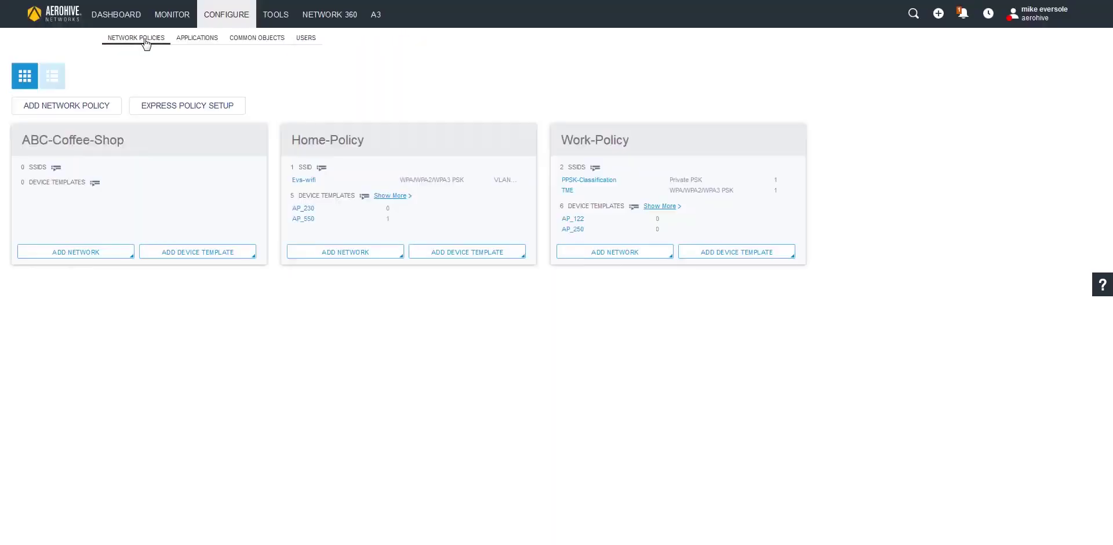
left_click(81, 146)
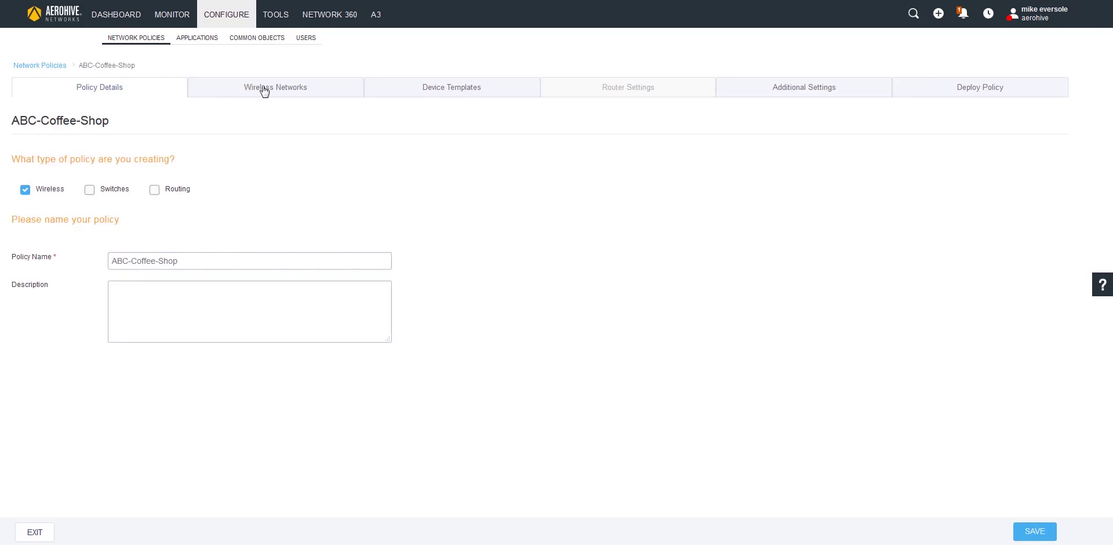
left_click(264, 90)
left_click(30, 149)
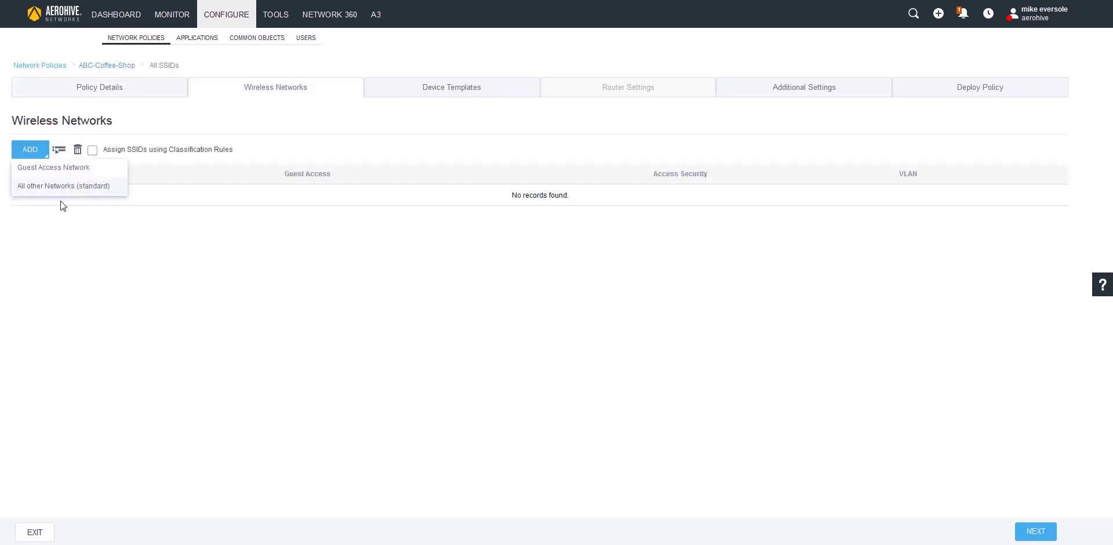
left_click(64, 185)
- Name the SSID ABC-Coffee with Private Pre-Shared Key and PPSK classification options enabled
left_click(316, 153)
type("A")
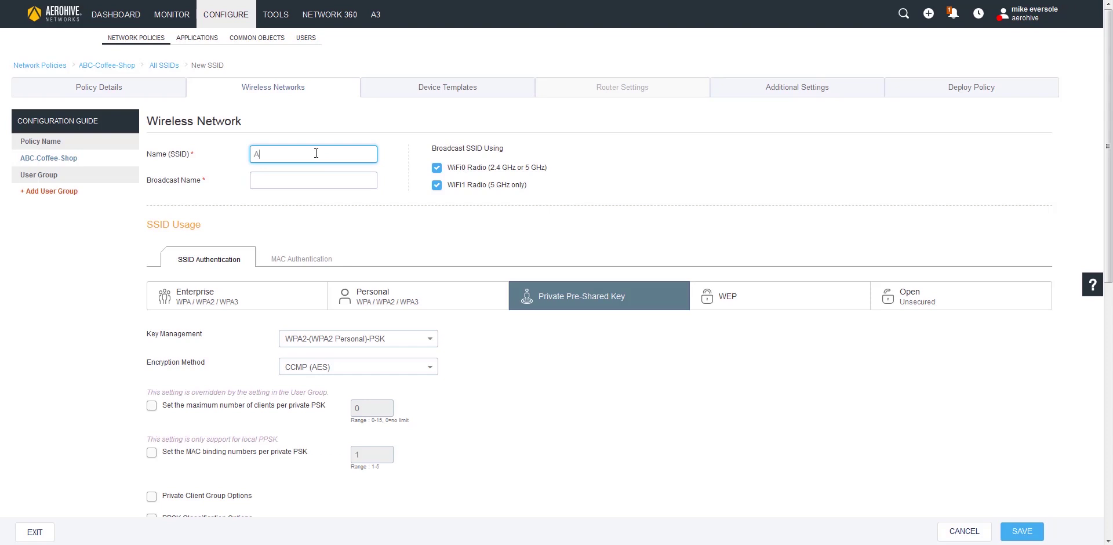
type("BC-")
type("Coffee")
key("Tab")
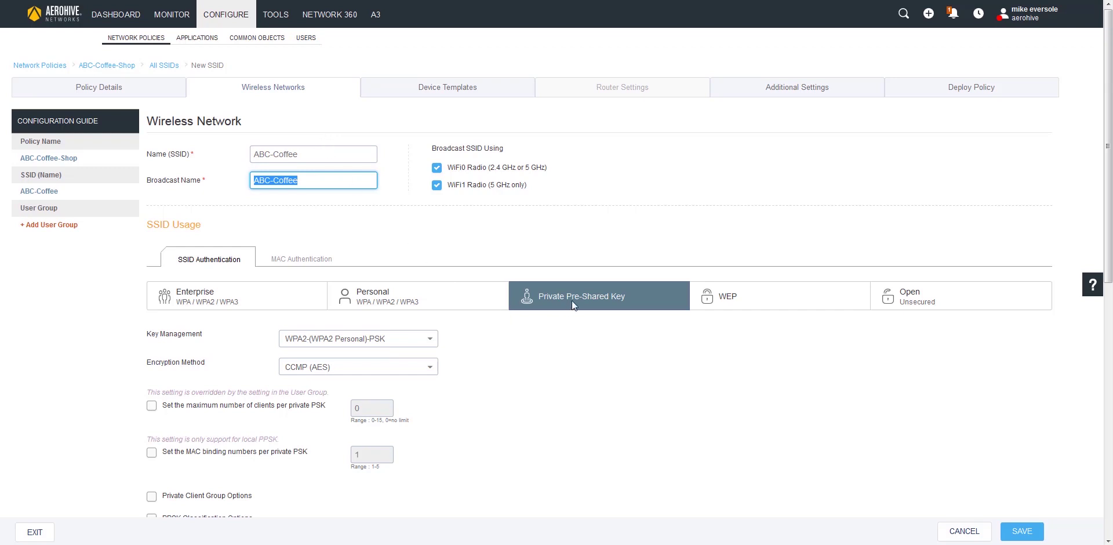
left_click(580, 291)
scroll(565, 300, "down", 2)
scroll(565, 300, "down", 2)
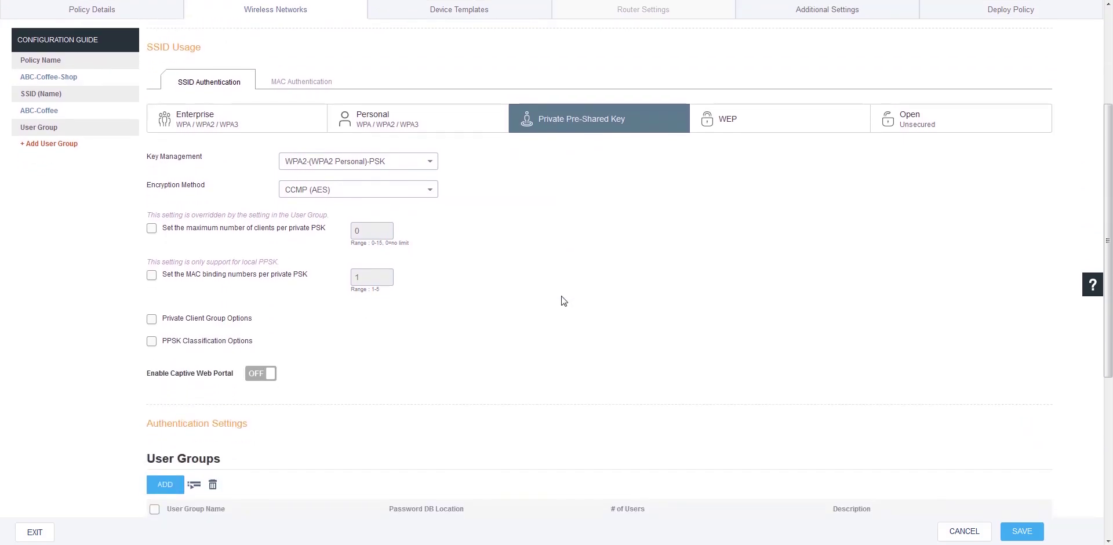
left_click(151, 342)
scroll(371, 339, "down", 5)
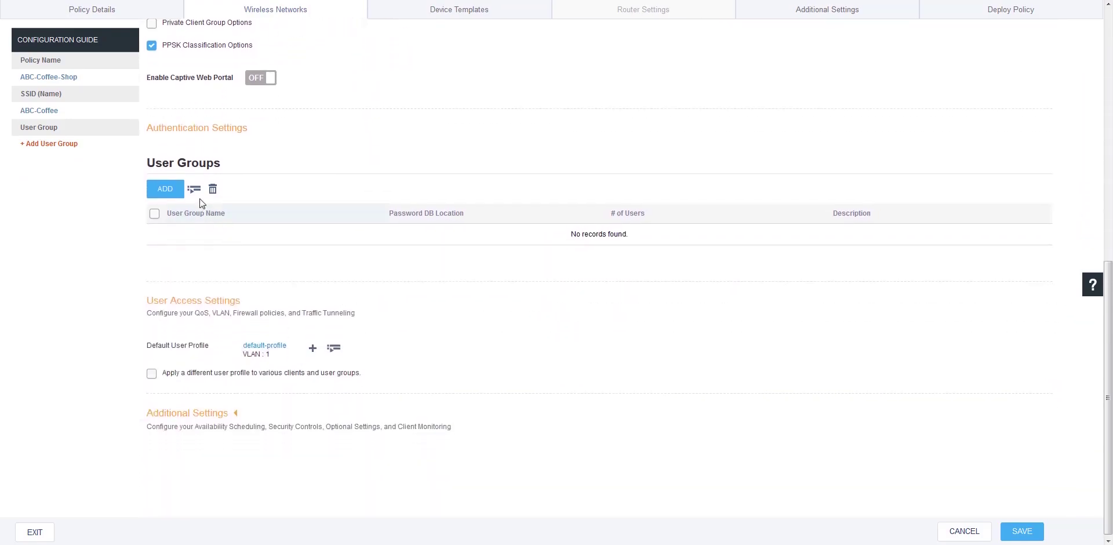
- Attach Coffee-Store-User-Group to the ABC-Coffee SSID and save it
left_click(194, 189)
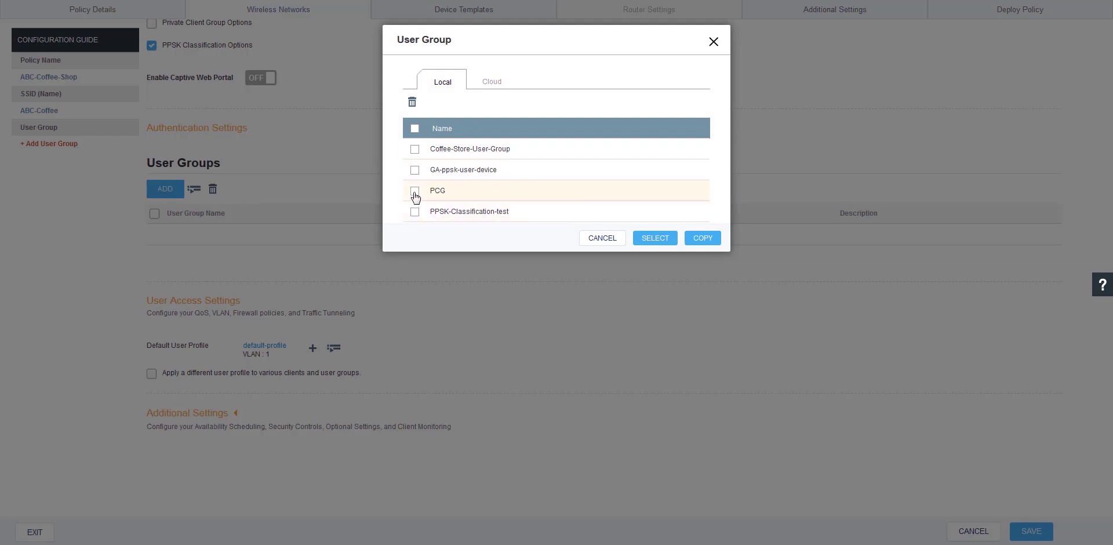
left_click(414, 149)
left_click(662, 243)
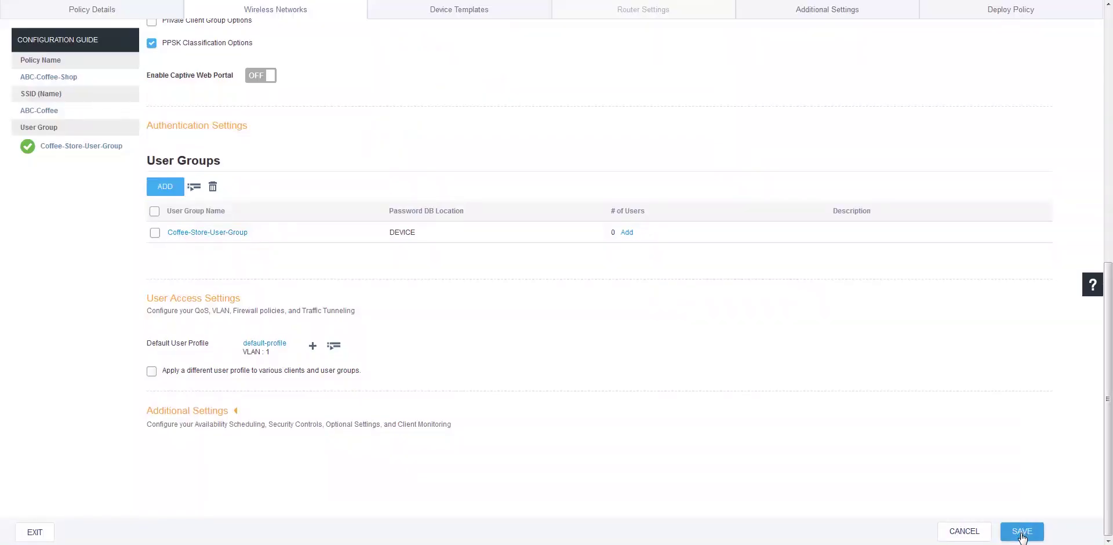
left_click(1022, 531)
- Add user Store 1 to Coffee-Store-User-Group with a generated, revealed password and save it
left_click(305, 39)
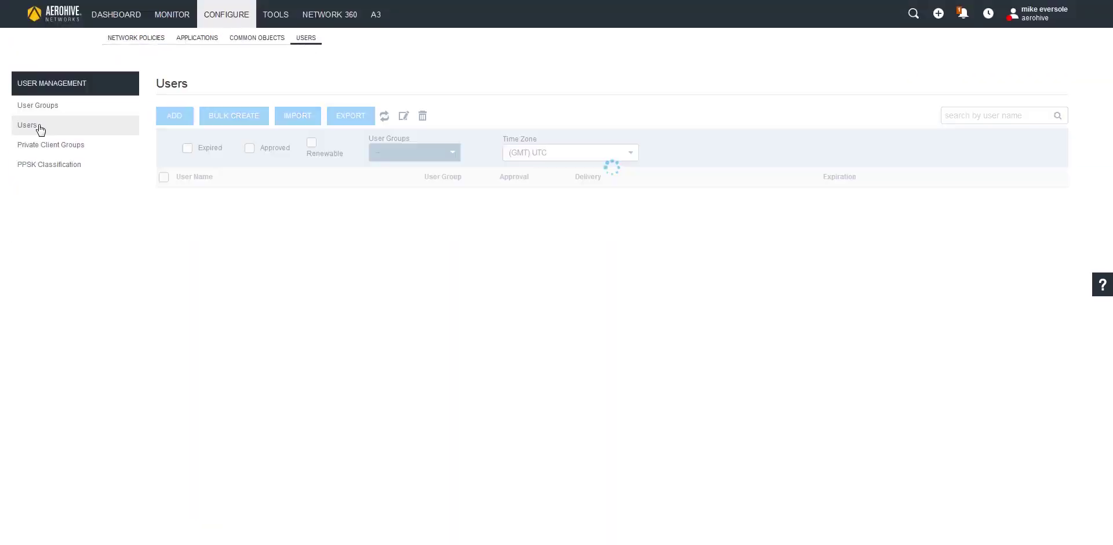
left_click(175, 115)
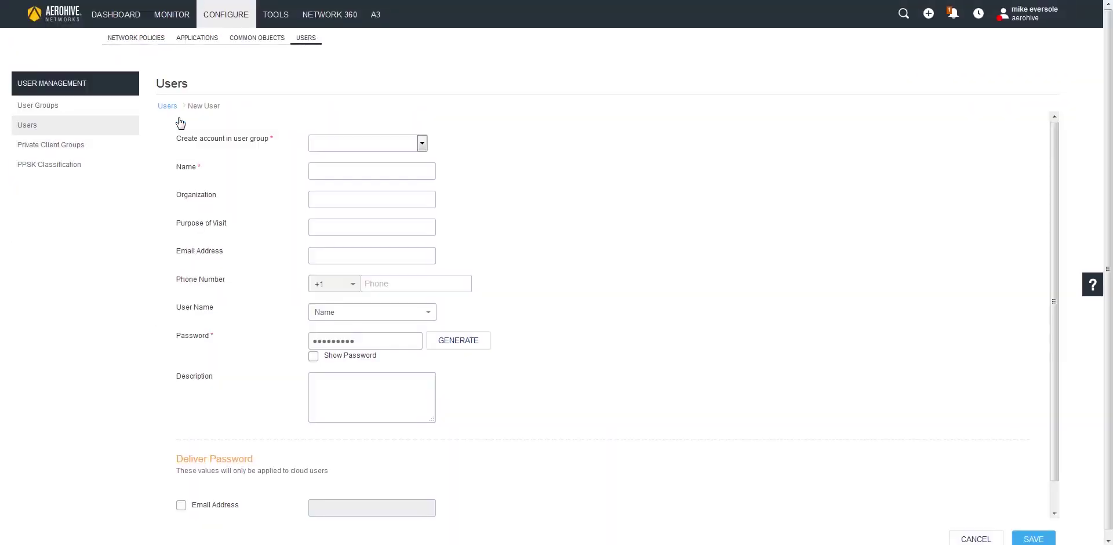
left_click(408, 151)
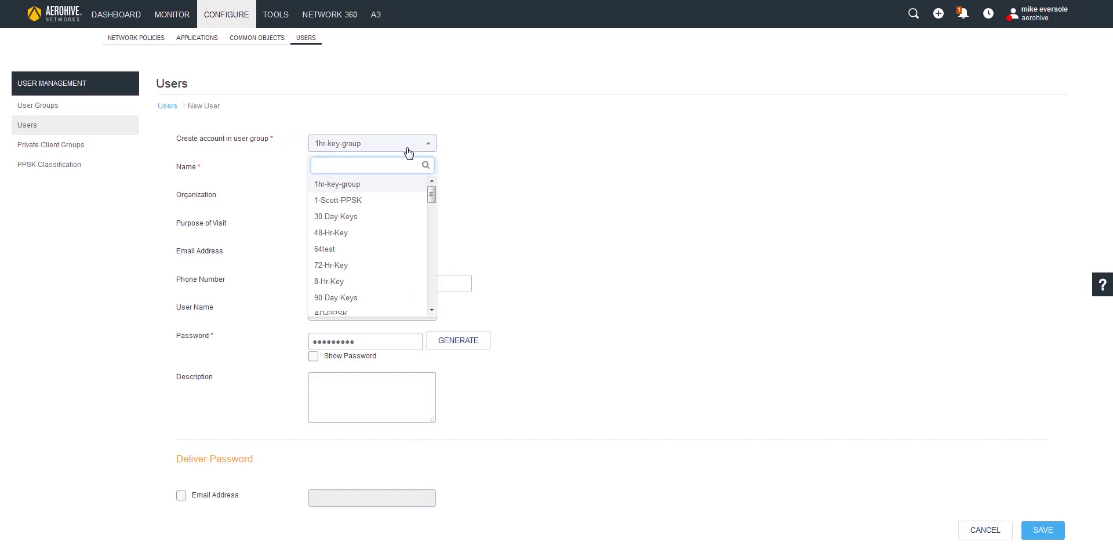
left_click_drag(431, 194, 432, 210)
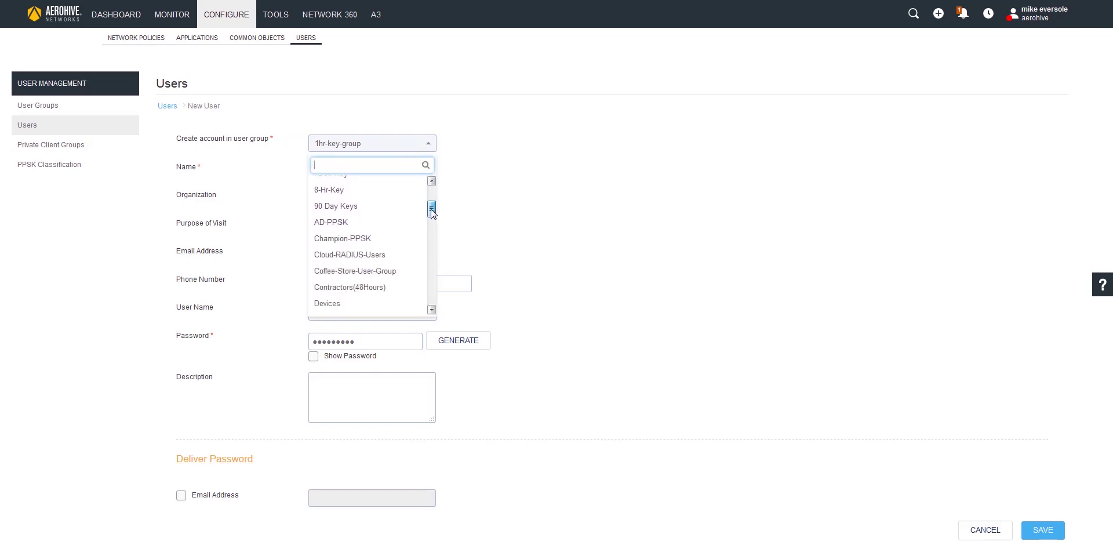
left_click(373, 264)
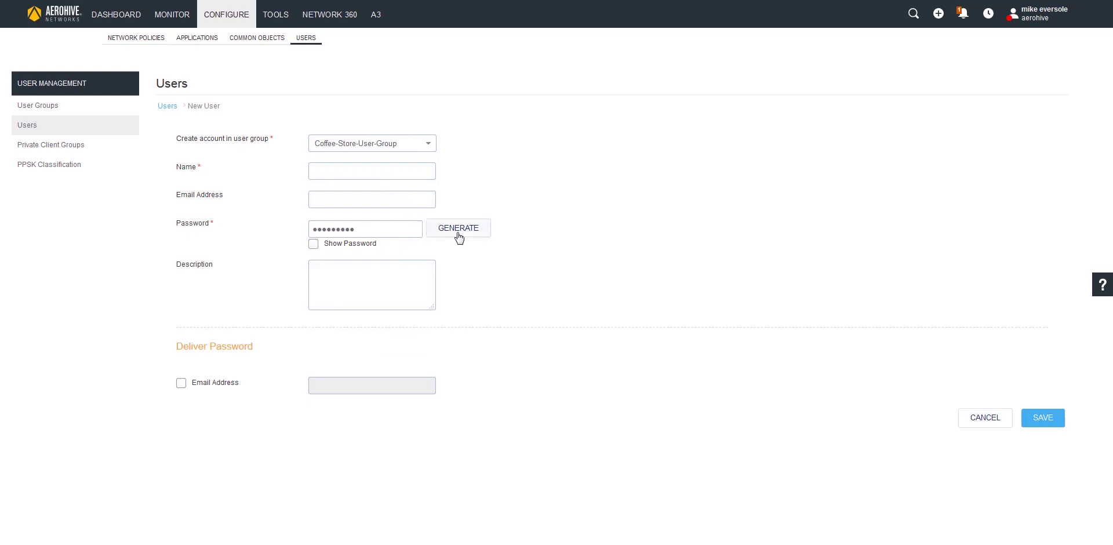
left_click(313, 244)
left_click(336, 171)
type("Store 1")
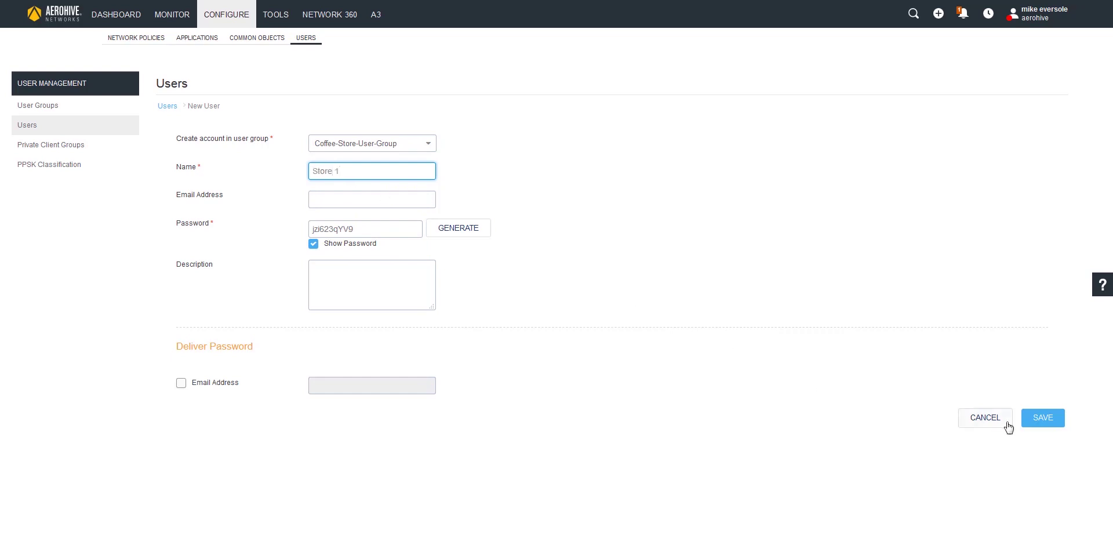
left_click(1042, 417)
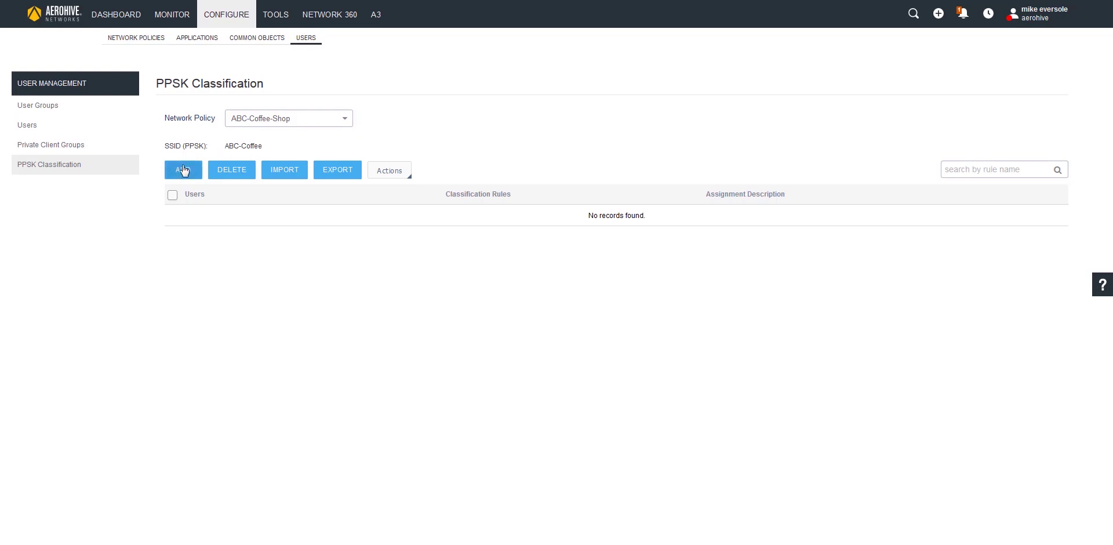
- Add a classification entry for user Store 1 with a new rule named Store-1-Classification
left_click(183, 171)
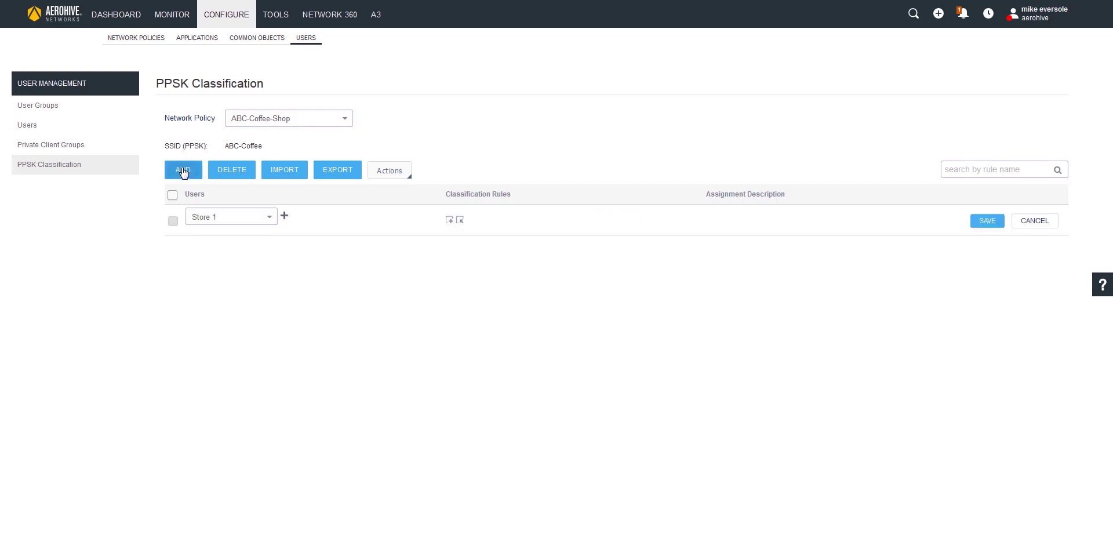
left_click(226, 219)
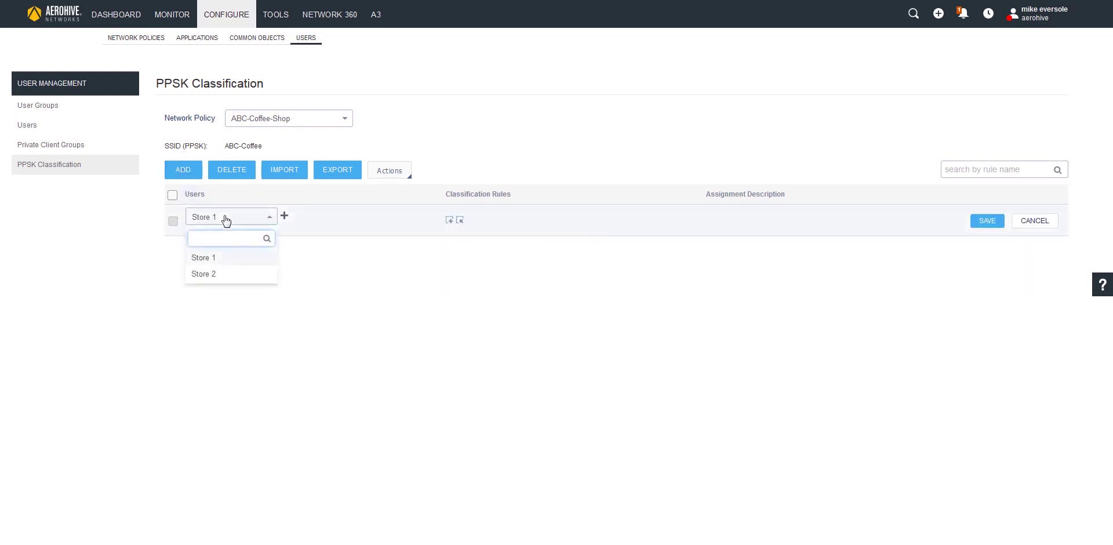
left_click(357, 221)
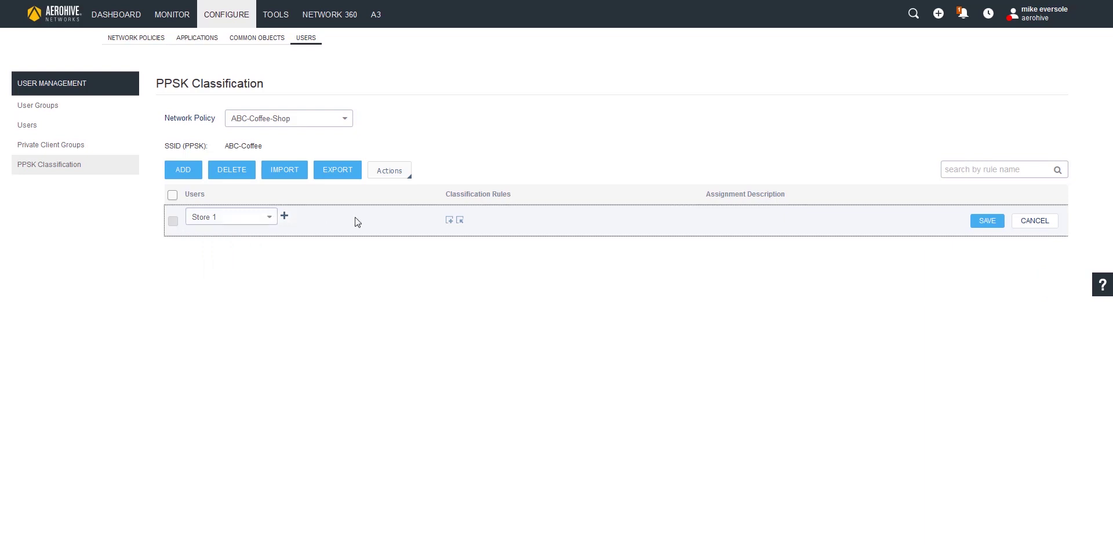
left_click(451, 220)
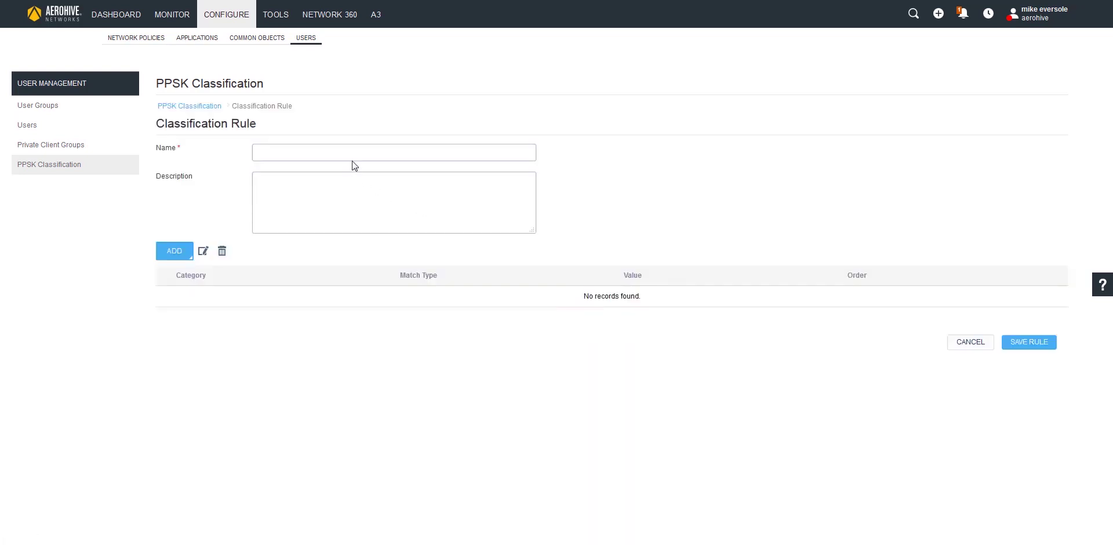
left_click(358, 154)
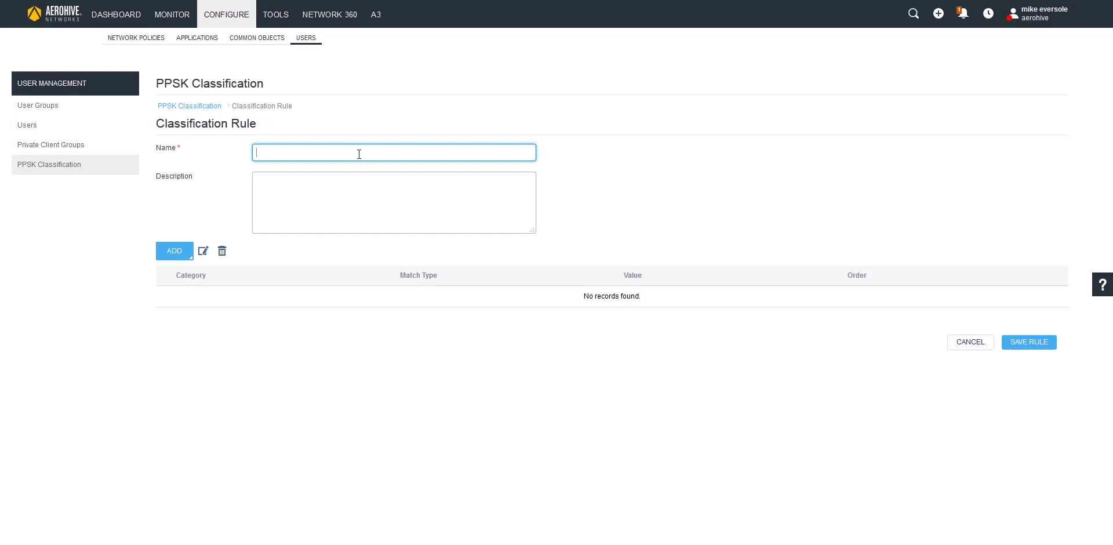
type("Store-")
type("1-Clas")
type("sification")
- Give the rule a Cloud Config Group condition of Store 1 and save it
left_click(179, 252)
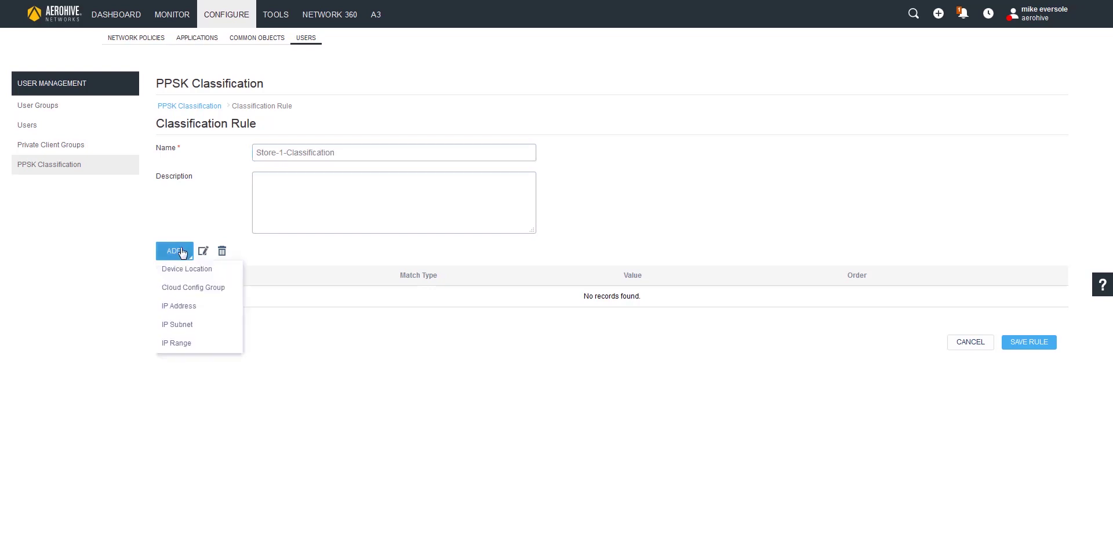
left_click(180, 288)
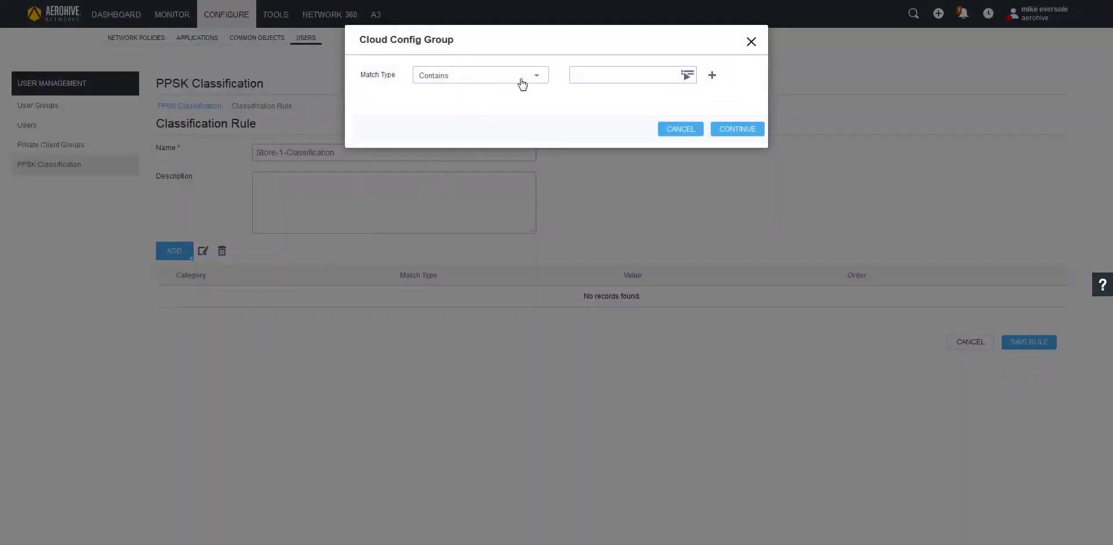
left_click(687, 74)
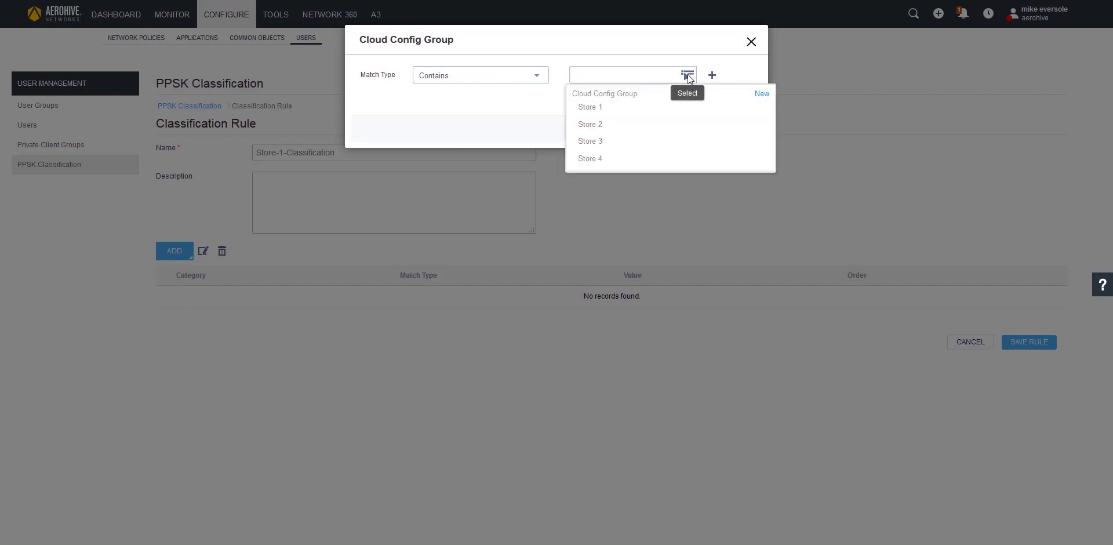
left_click(588, 109)
left_click(747, 130)
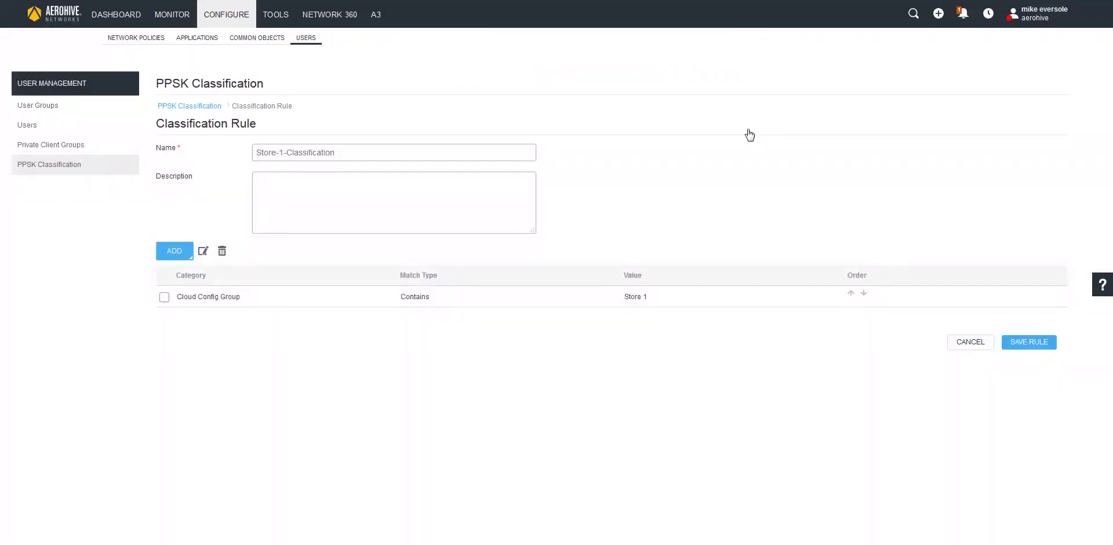
left_click(1031, 343)
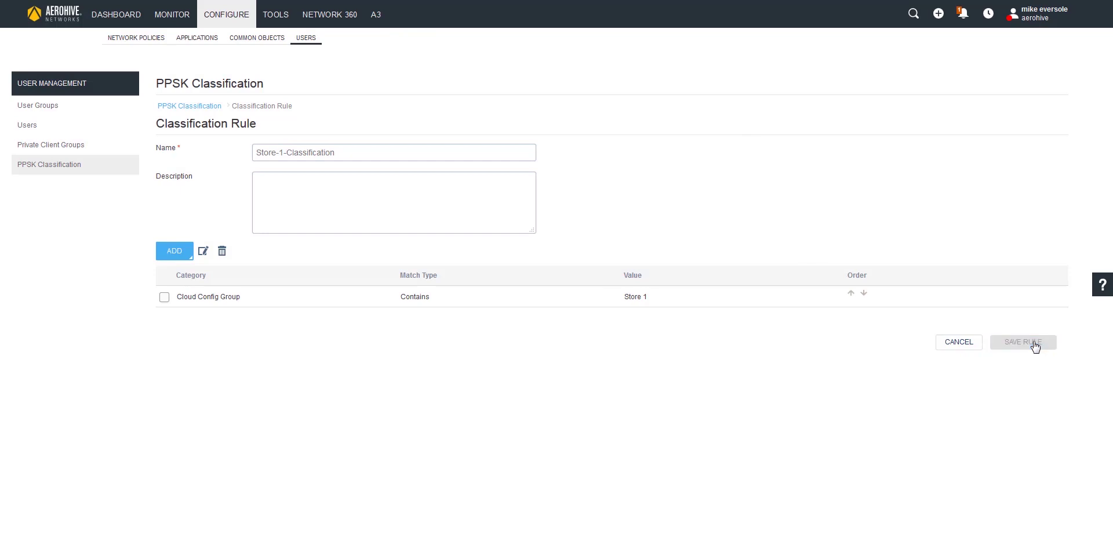